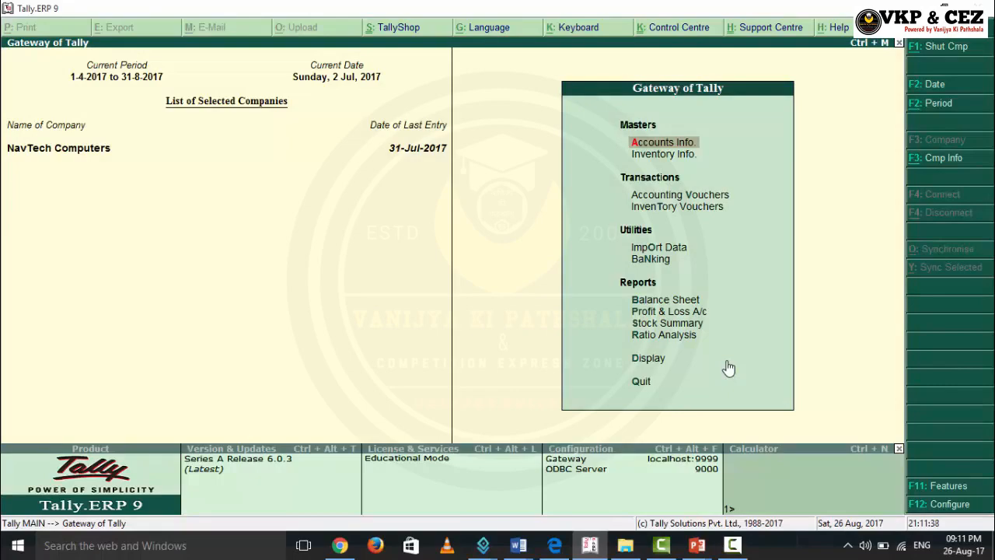
# Step: Open the ledger selection list for altering a single ledger
pyautogui.press('Return')
pyautogui.press('Down')
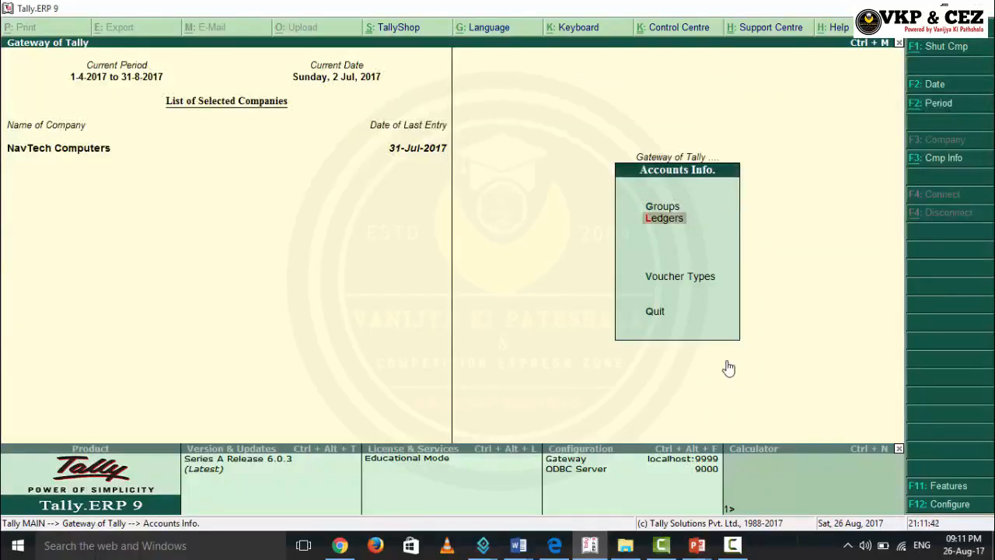
pyautogui.press('Return')
pyautogui.press('Down')
pyautogui.press('Down')
pyautogui.press('Return')
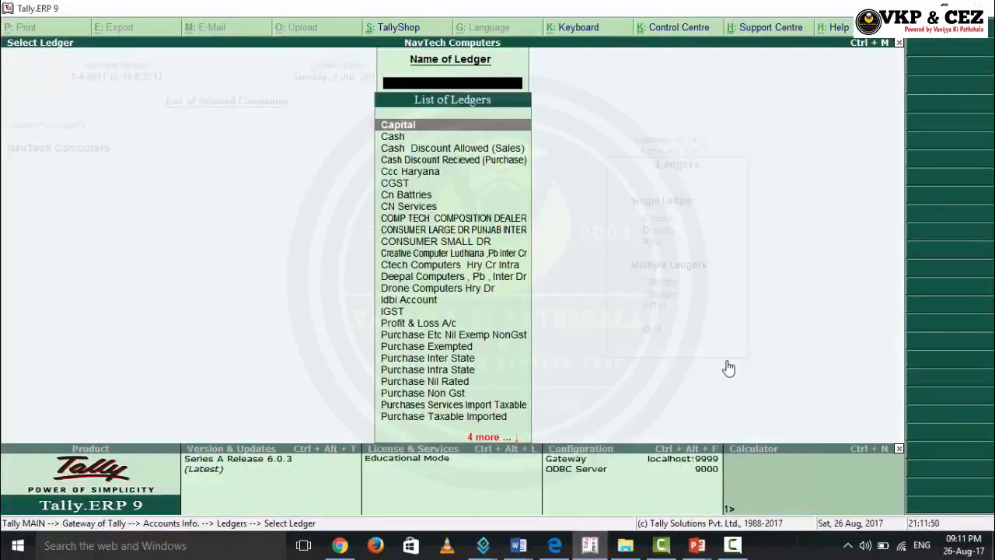
# Step: Choose the Purchase Nil Rated ledger for alteration
pyautogui.press('Down')
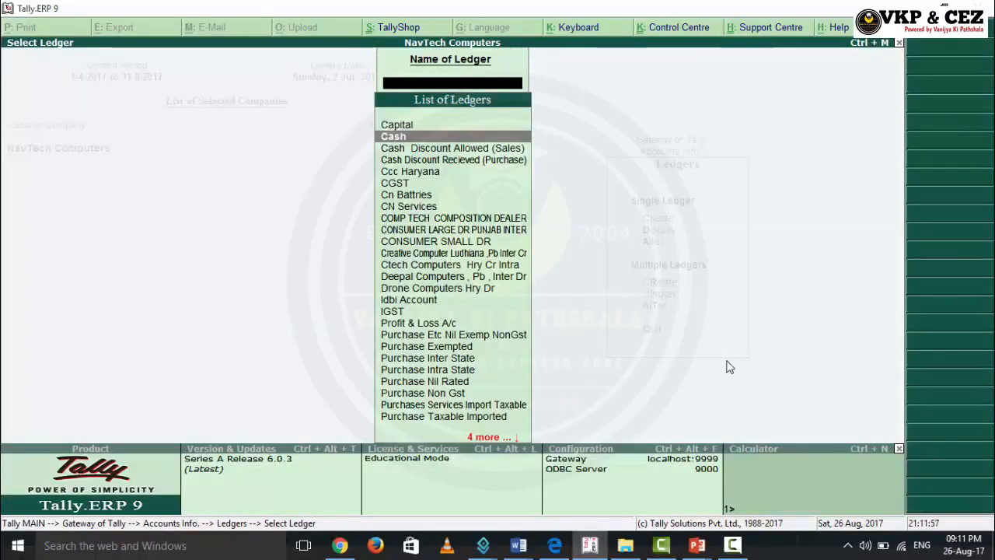
pyautogui.press('Down')
pyautogui.press('Down')
pyautogui.press('Down')
pyautogui.press('Down')
pyautogui.press('Down')
pyautogui.press('Down')
pyautogui.press('Down')
pyautogui.press('Down')
pyautogui.press('Down')
pyautogui.press('Down')
pyautogui.press('Down')
pyautogui.press('Down')
pyautogui.press('Down')
pyautogui.press('Down')
pyautogui.press('Down')
pyautogui.press('Down')
pyautogui.press('Down')
pyautogui.press('Down')
pyautogui.press('Down')
pyautogui.press('Down')
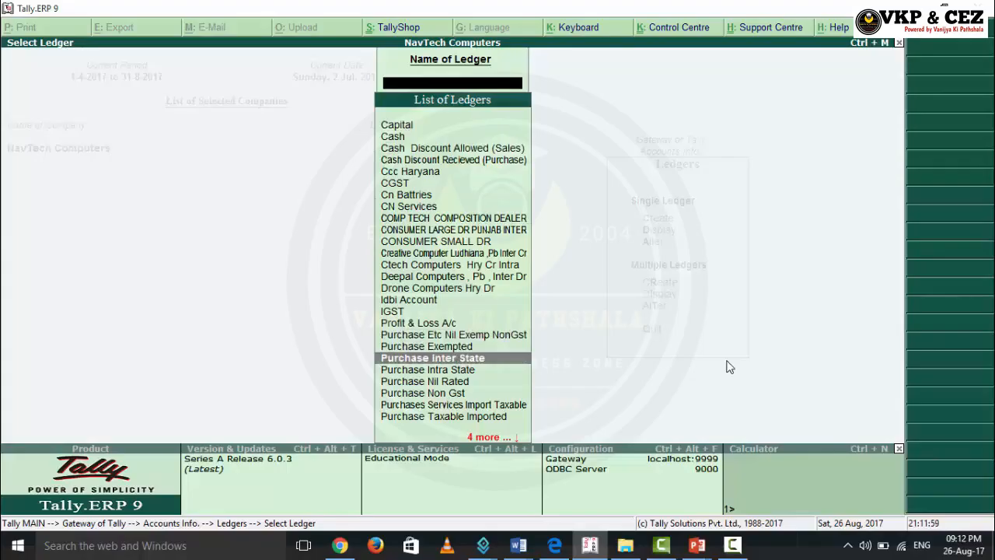
pyautogui.press('Return')
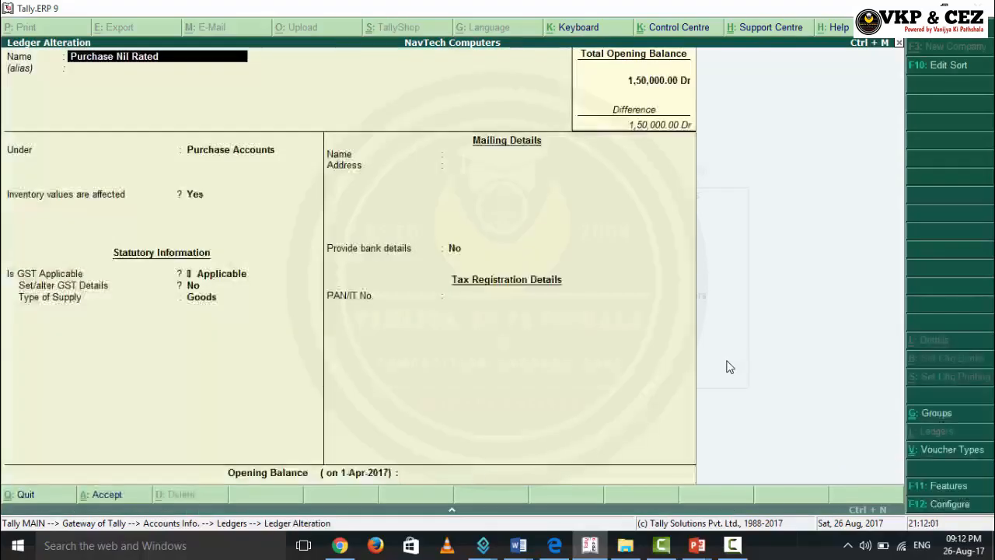
# Step: Set the GST details option to Yes for the Purchase Nil Rated ledger and review its nature of transaction and taxability
pyautogui.press('Return')
pyautogui.press('Return')
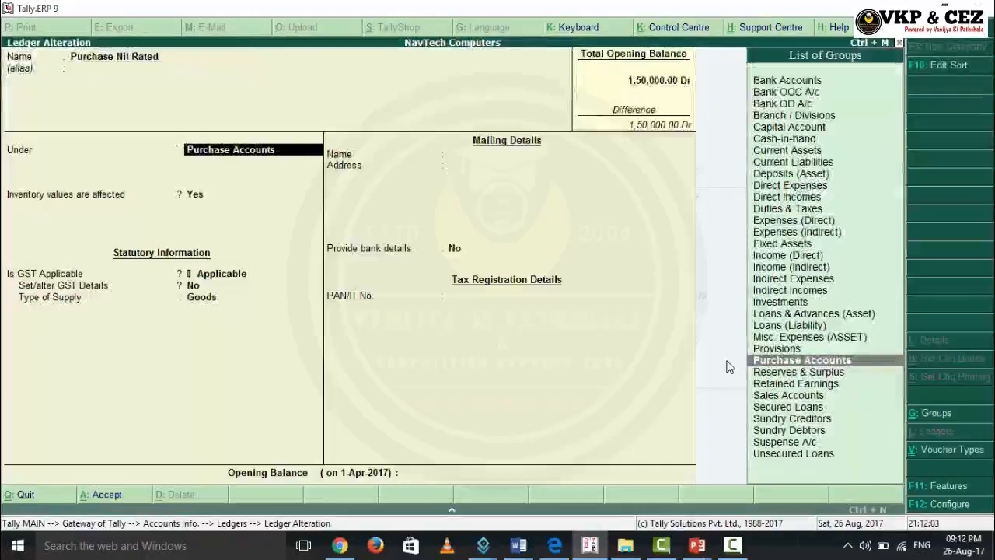
pyautogui.press('Return')
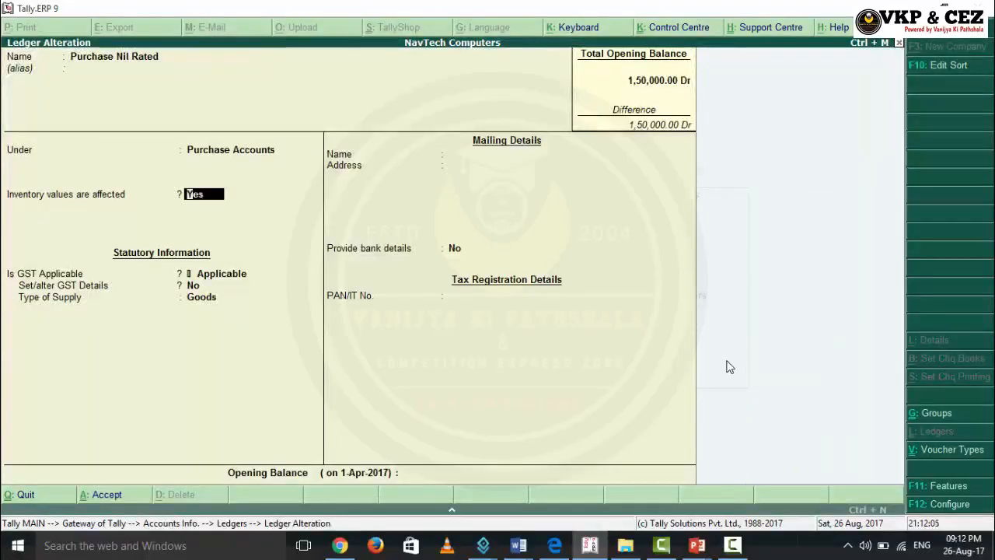
pyautogui.press('Return')
pyautogui.press('Return')
pyautogui.press('y')
pyautogui.press('Return')
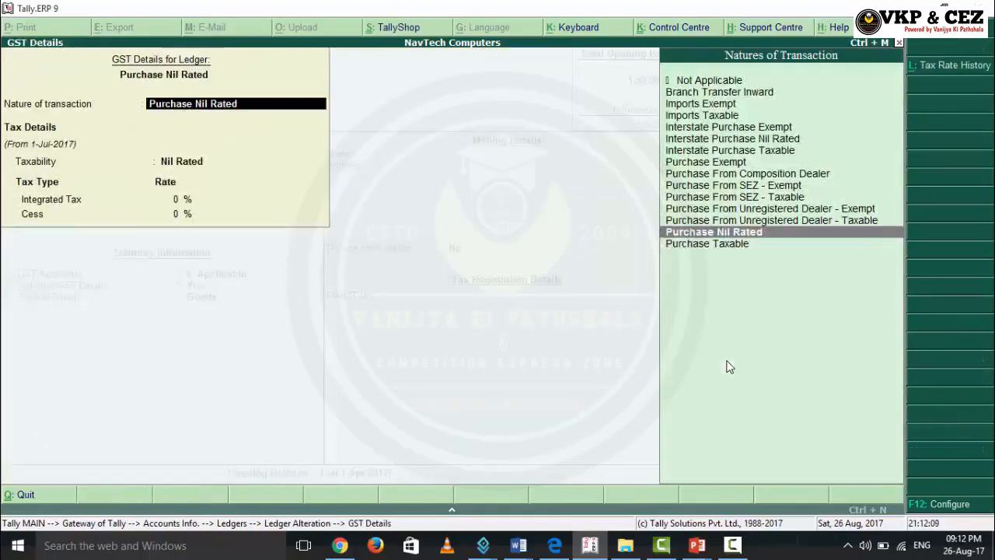
pyautogui.press('Return')
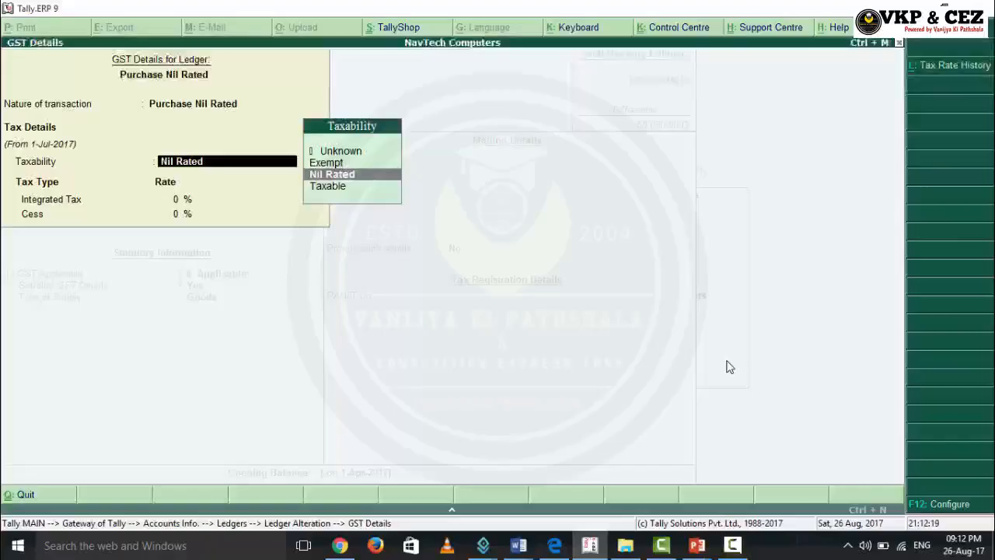
pyautogui.press('Return')
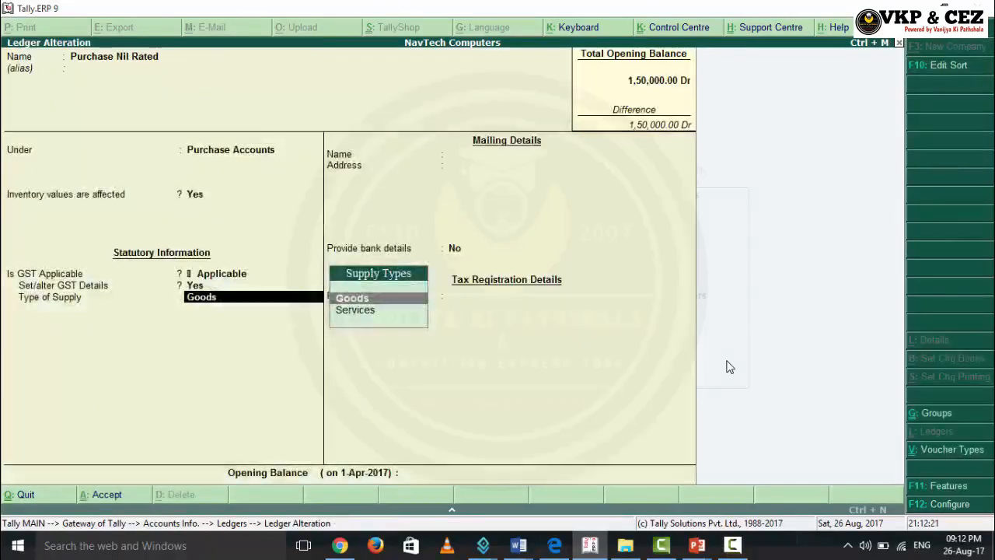
# Step: Keep the type of supply as Goods and save the Purchase Nil Rated ledger
pyautogui.press('Return')
pyautogui.press('Return')
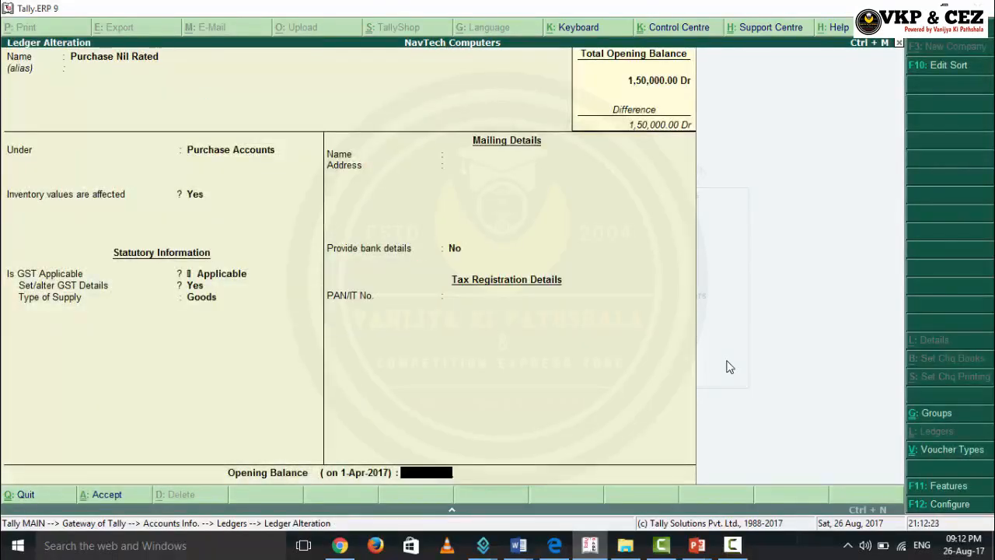
pyautogui.press('Return')
pyautogui.press('Return')
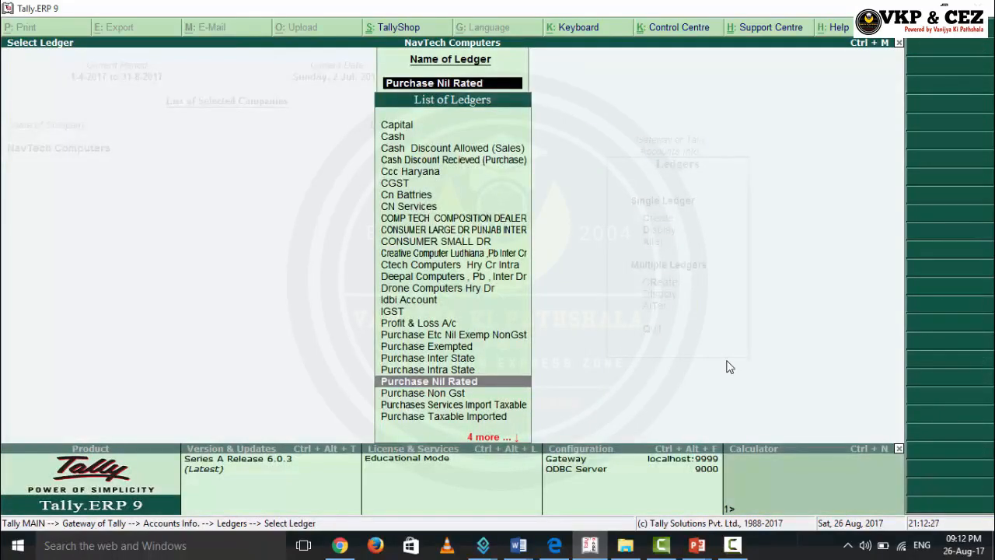
# Step: Choose the Ccc Haryana ledger for alteration
pyautogui.press('Up')
pyautogui.press('Up')
pyautogui.press('Up')
pyautogui.press('Up')
pyautogui.press('Up')
pyautogui.press('Up')
pyautogui.press('Up')
pyautogui.press('Up')
pyautogui.press('Up')
pyautogui.press('Up')
pyautogui.press('Up')
pyautogui.press('Up')
pyautogui.press('Up')
pyautogui.press('Up')
pyautogui.press('Up')
pyautogui.press('Up')
pyautogui.press('Up')
pyautogui.press('Up')
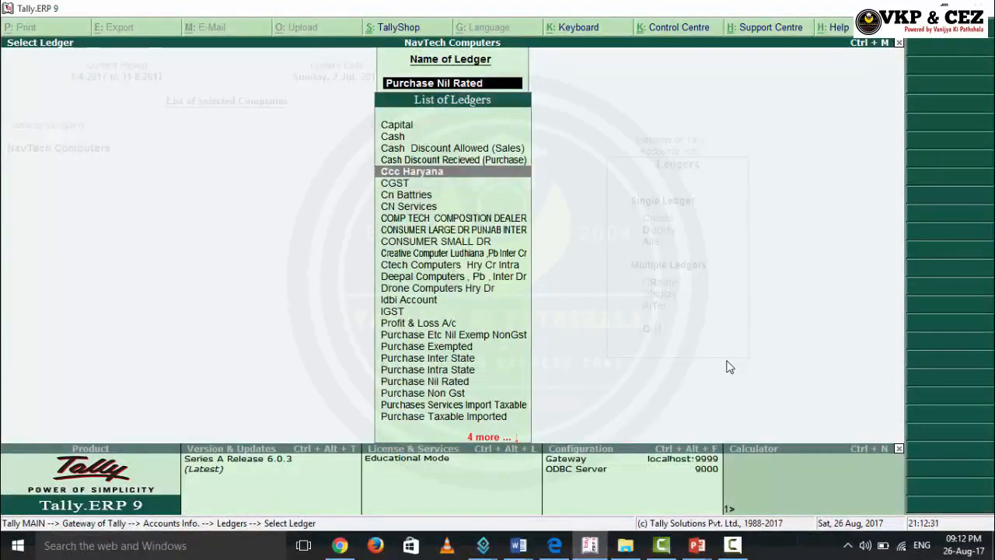
pyautogui.press('Return')
# Step: Review the Ccc Haryana ledger's group, mailing details and state, keeping the existing entries
pyautogui.press('Return')
pyautogui.press('Return')
pyautogui.press('Return')
pyautogui.press('Return')
pyautogui.press('Return')
pyautogui.press('Return')
pyautogui.press('Return')
pyautogui.press('Return')
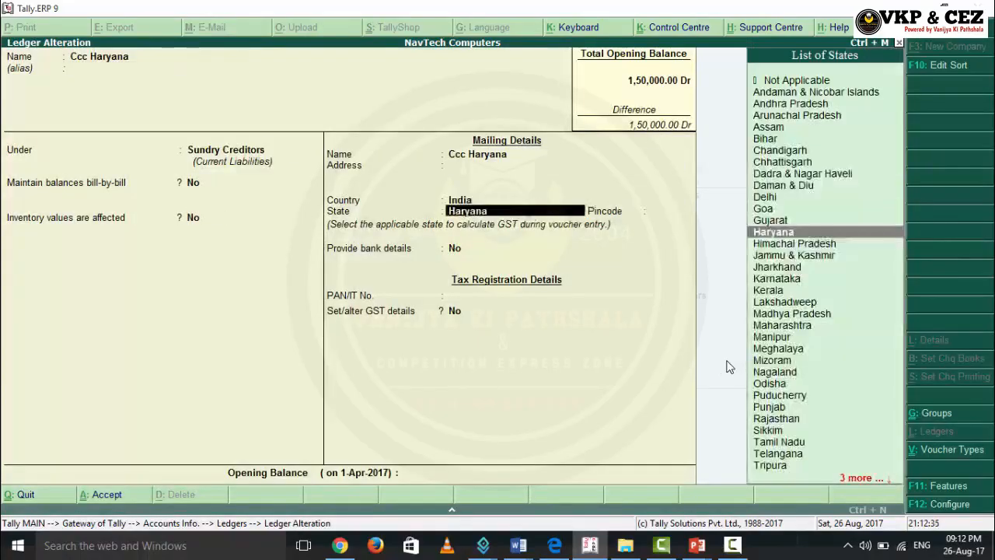
pyautogui.press('Return')
pyautogui.press('Return')
pyautogui.press('Return')
pyautogui.press('Return')
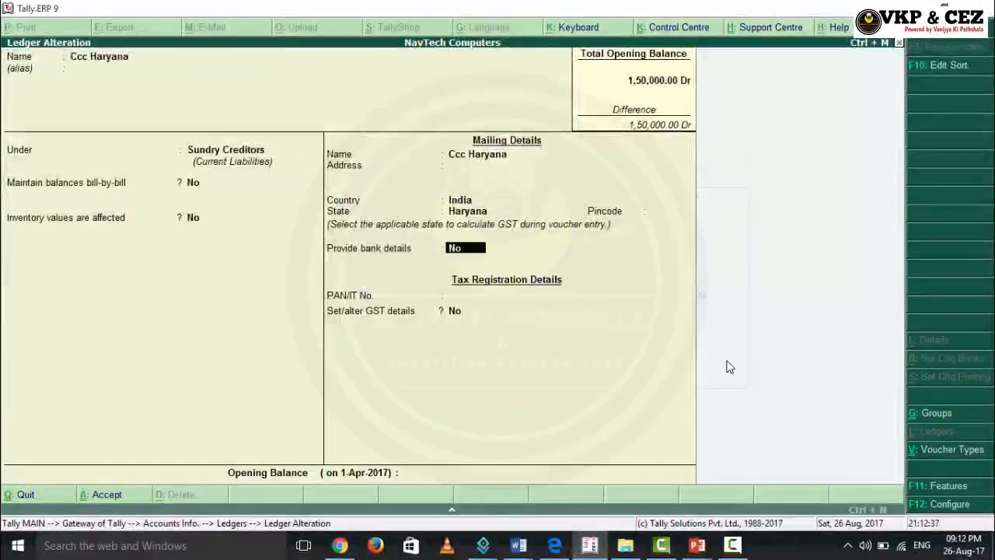
# Step: Set the GST details option to Yes for Ccc Haryana and review its registration type, GSTIN and party type
pyautogui.press('t')
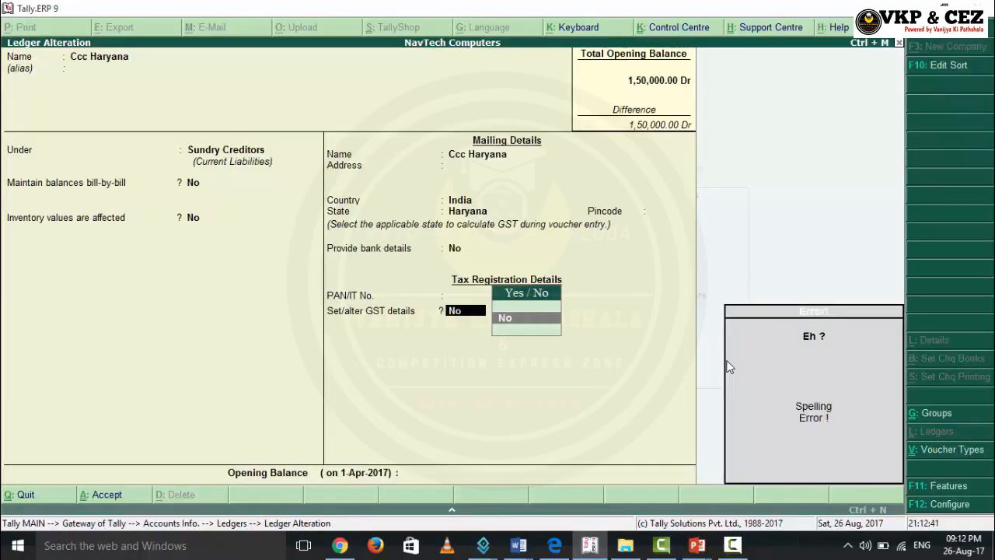
pyautogui.write('n')
pyautogui.press('BackSpace')
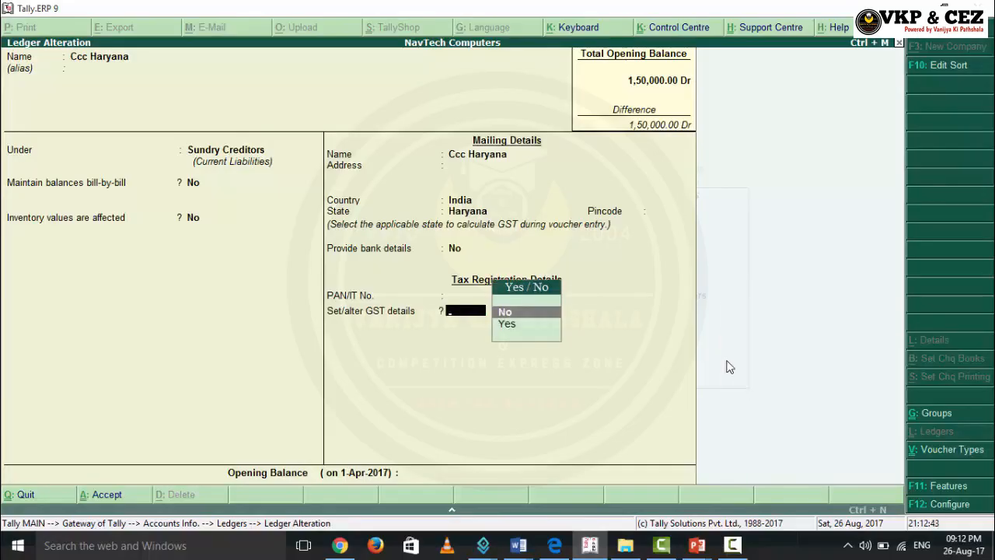
pyautogui.press('Down')
pyautogui.press('Return')
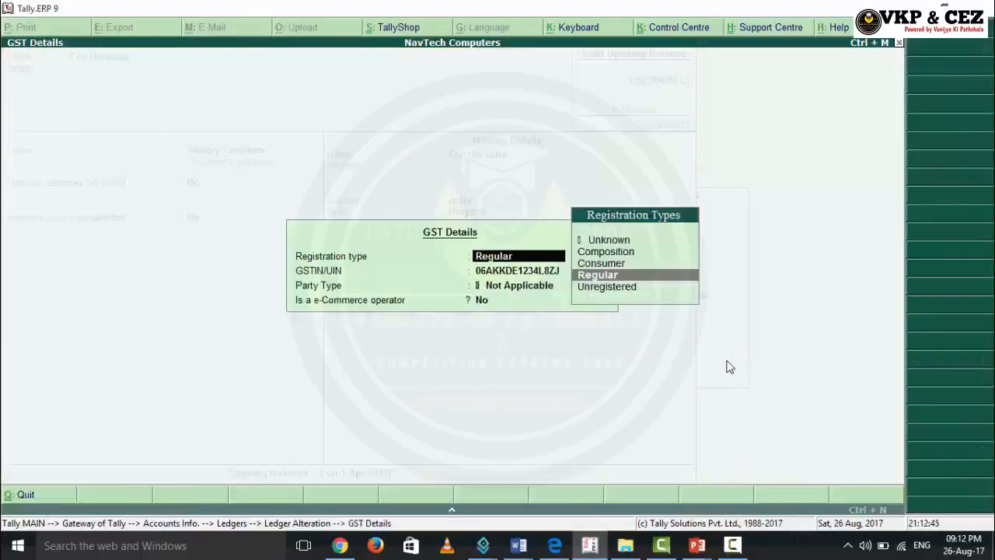
pyautogui.press('Return')
pyautogui.press('Return')
pyautogui.press('Return')
pyautogui.press('Return')
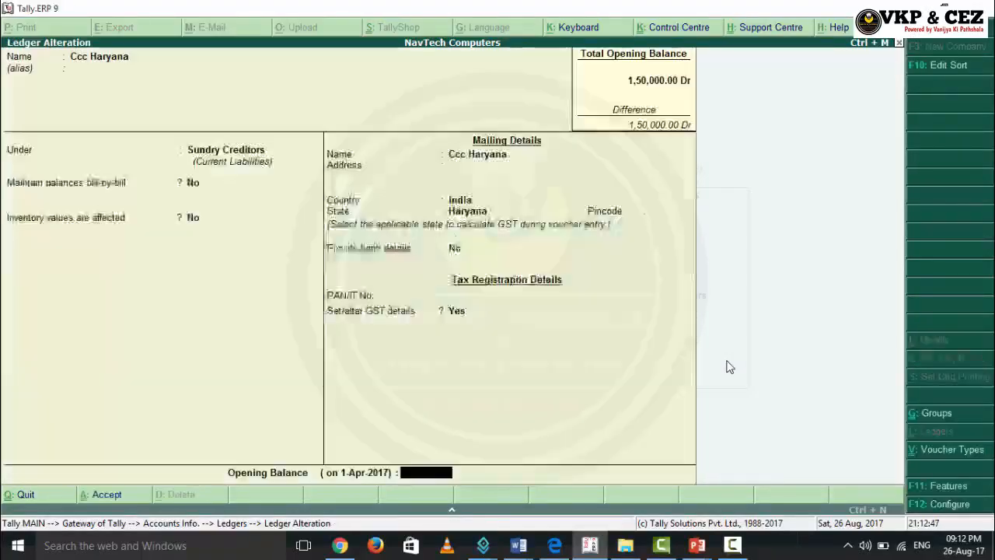
# Step: Save the Ccc Haryana ledger and return to the Gateway of Tally
pyautogui.press('Return')
pyautogui.press('Return')
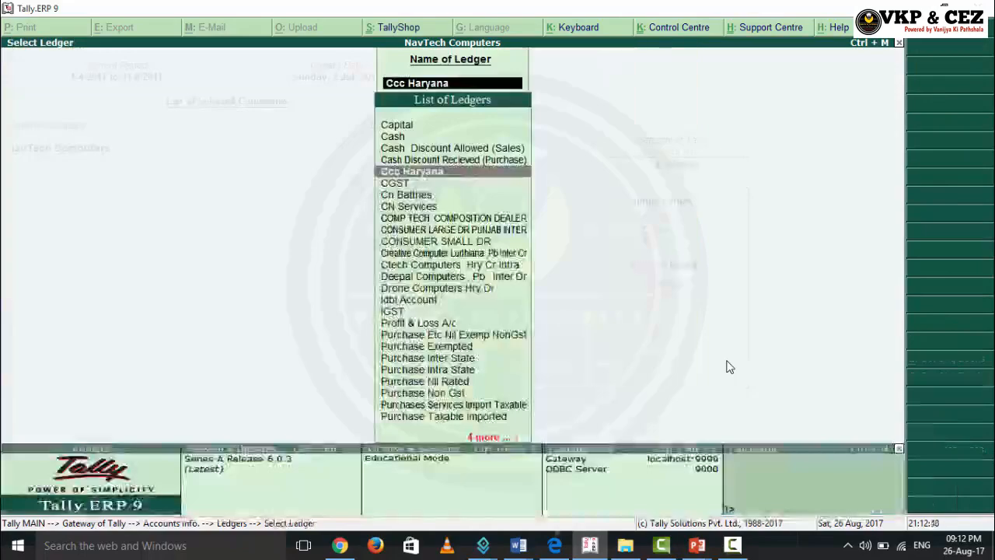
pyautogui.press('Escape')
pyautogui.press('Escape')
pyautogui.press('Escape')
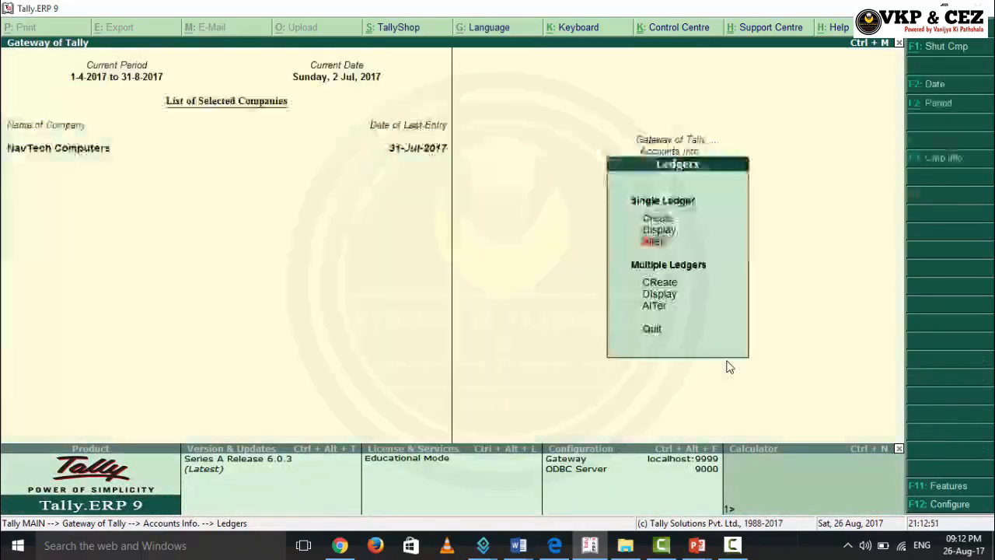
# Step: Open the stock item Item Nil Rated for alteration from the inventory masters
pyautogui.press('i')
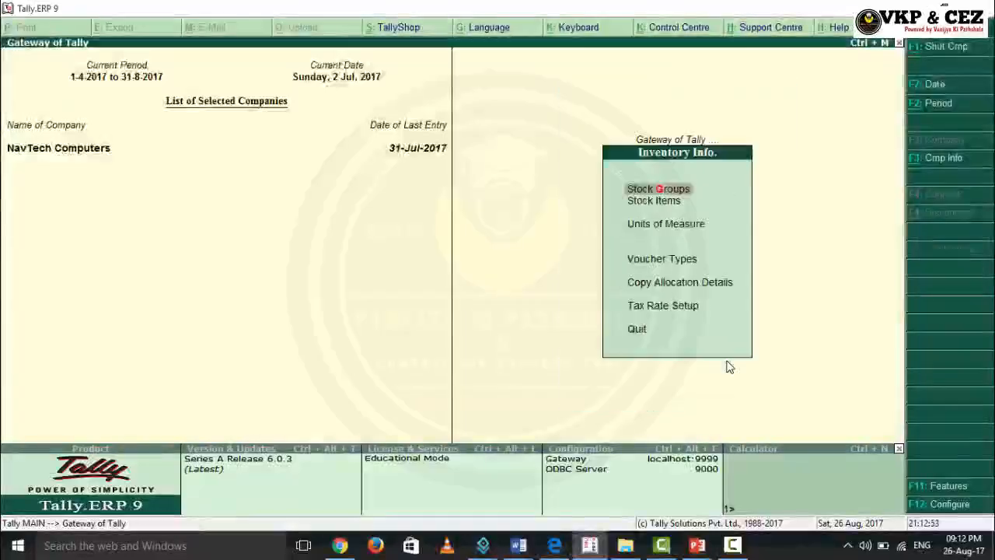
pyautogui.press('Down')
pyautogui.press('Return')
pyautogui.press('Down')
pyautogui.press('Down')
pyautogui.press('Return')
pyautogui.press('Down')
pyautogui.press('Down')
pyautogui.press('Down')
pyautogui.press('Down')
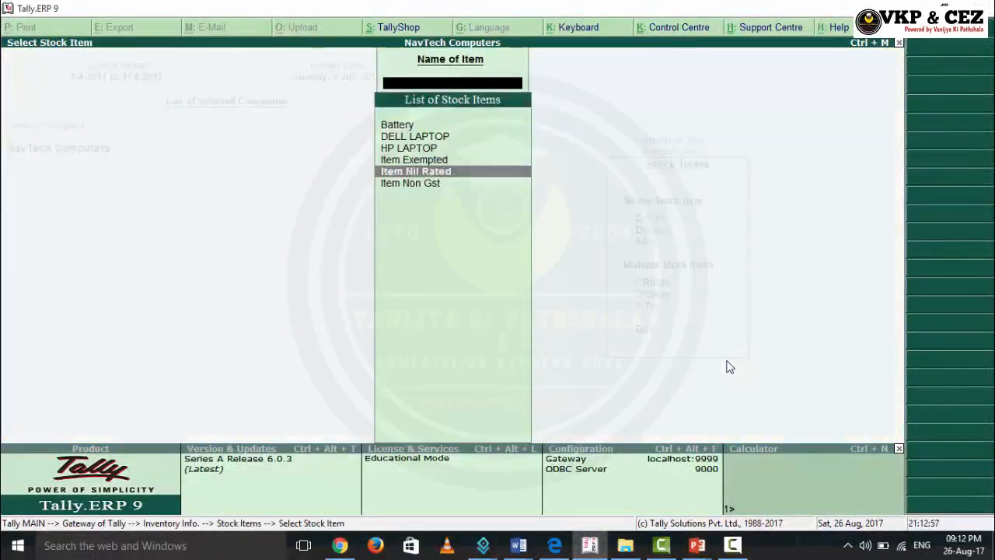
pyautogui.press('Return')
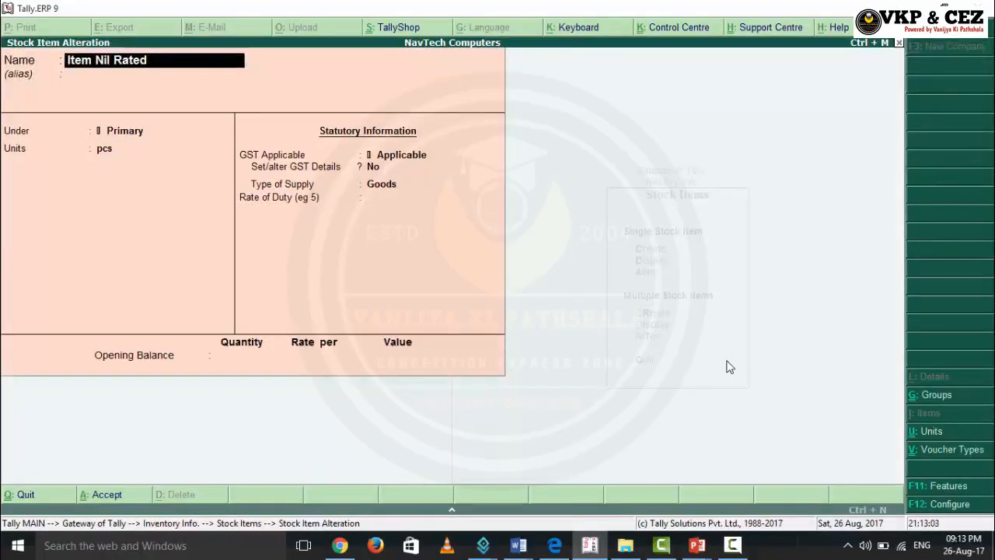
# Step: Set the GST details option to Yes for Item Nil Rated and review its calculation type and taxability
pyautogui.press('Return')
pyautogui.press('Return')
pyautogui.press('Return')
pyautogui.press('Return')
pyautogui.press('Return')
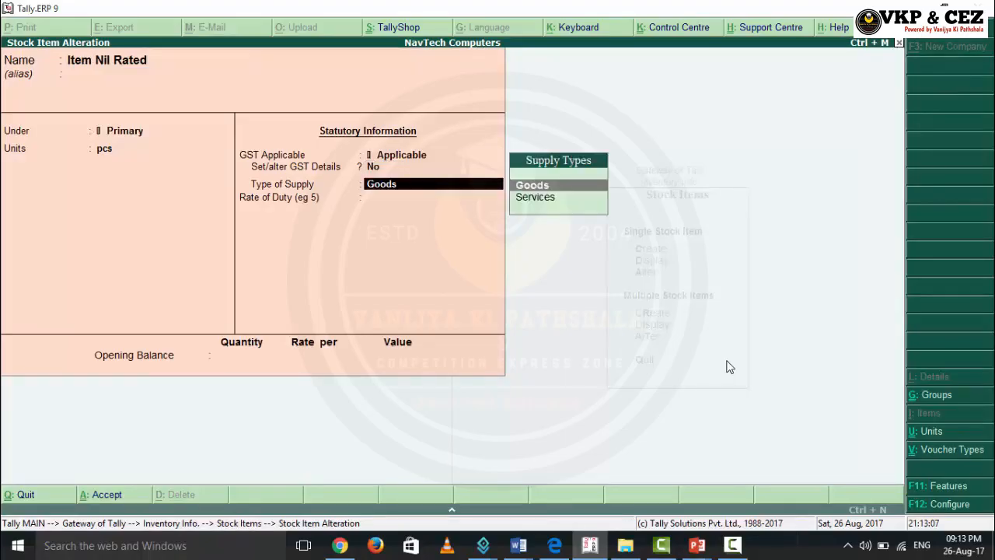
pyautogui.press('Return')
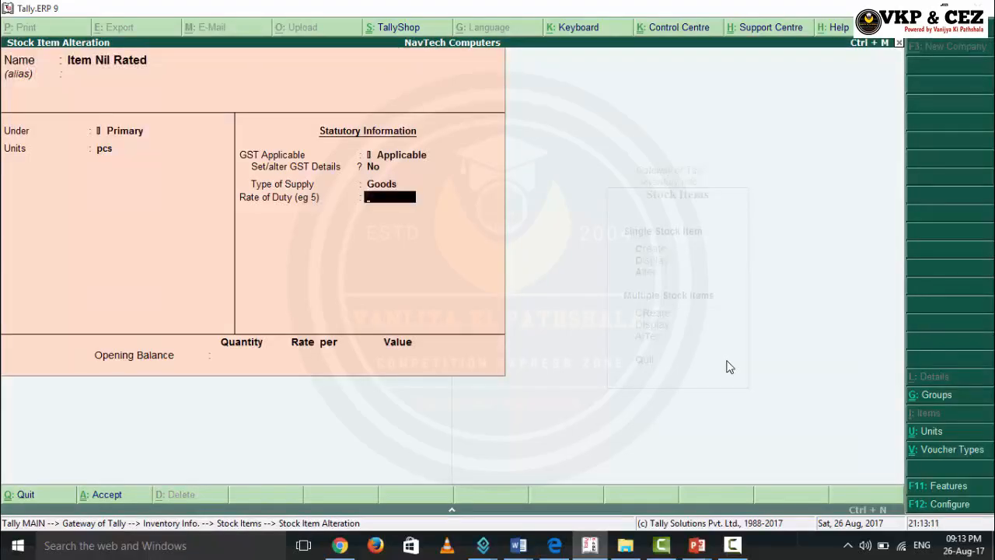
pyautogui.press('BackSpace')
pyautogui.press('BackSpace')
pyautogui.press('y')
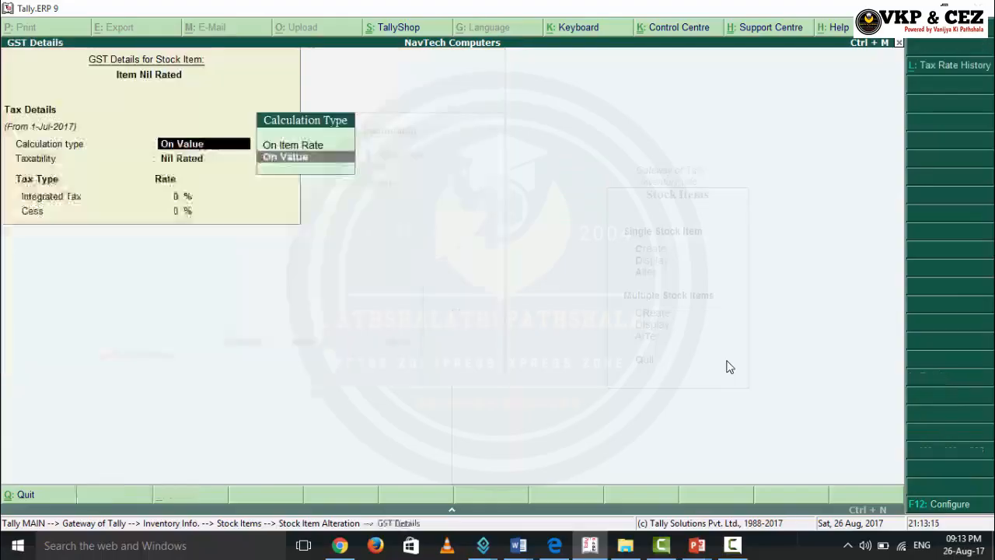
pyautogui.press('Return')
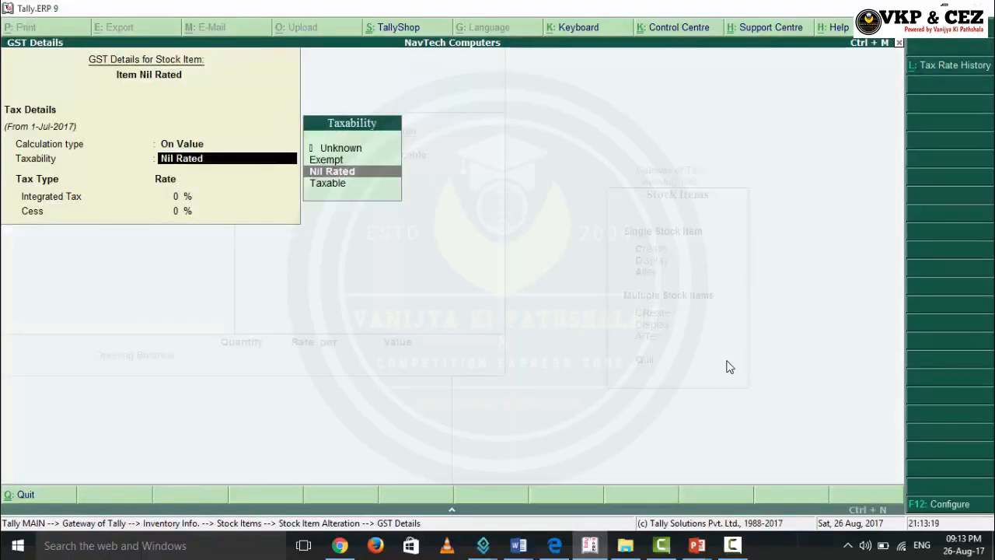
pyautogui.press('Return')
# Step: Save the Item Nil Rated stock item and return to the Gateway of Tally
pyautogui.press('Return')
pyautogui.press('Return')
pyautogui.press('Return')
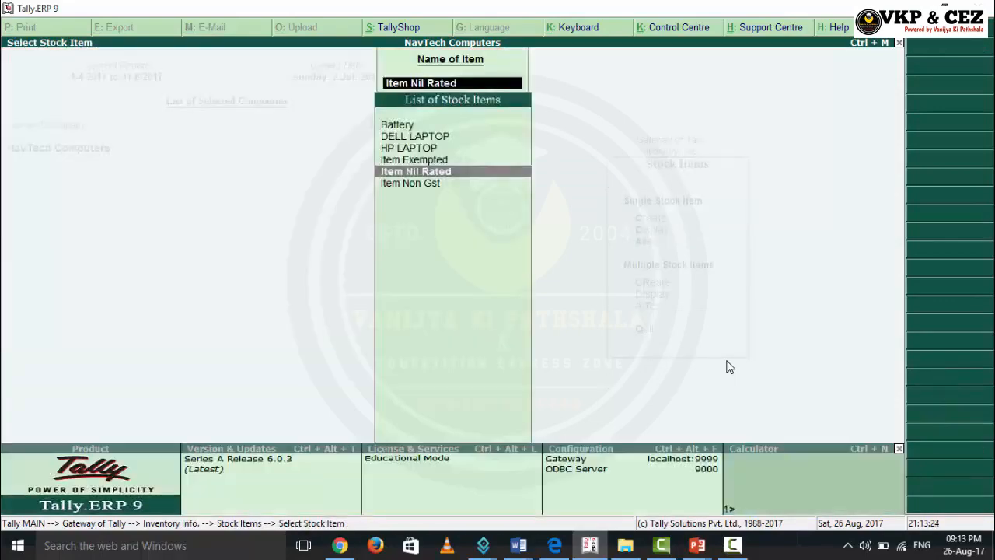
pyautogui.press('Escape')
pyautogui.press('Escape')
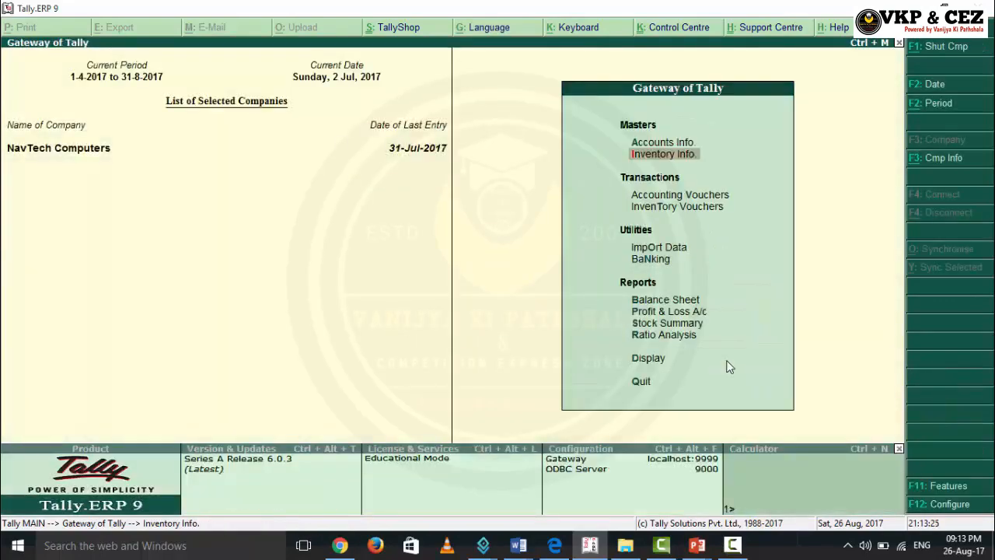
# Step: Display the Day Book report
pyautogui.press('Up')
pyautogui.press('d')
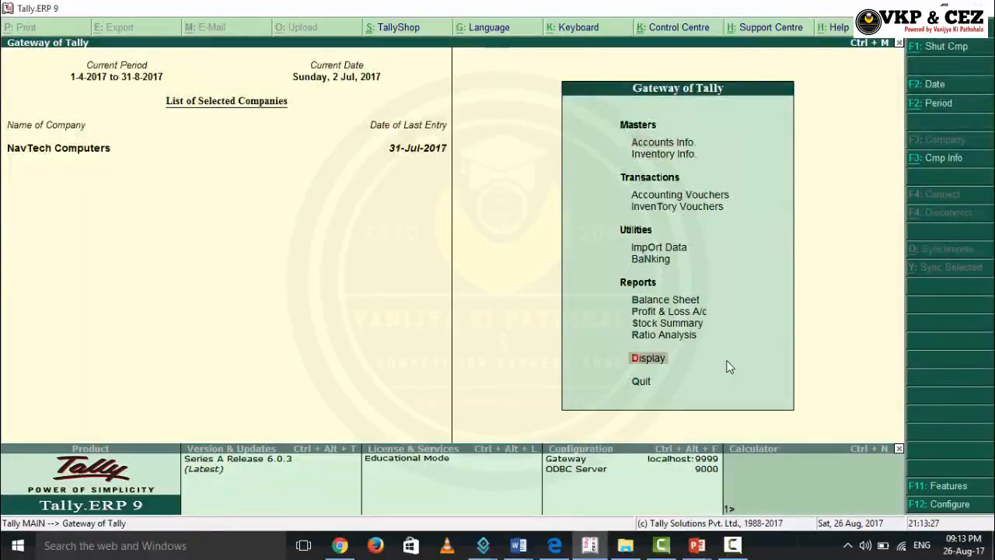
pyautogui.press('Return')
pyautogui.press('Down')
pyautogui.press('Return')
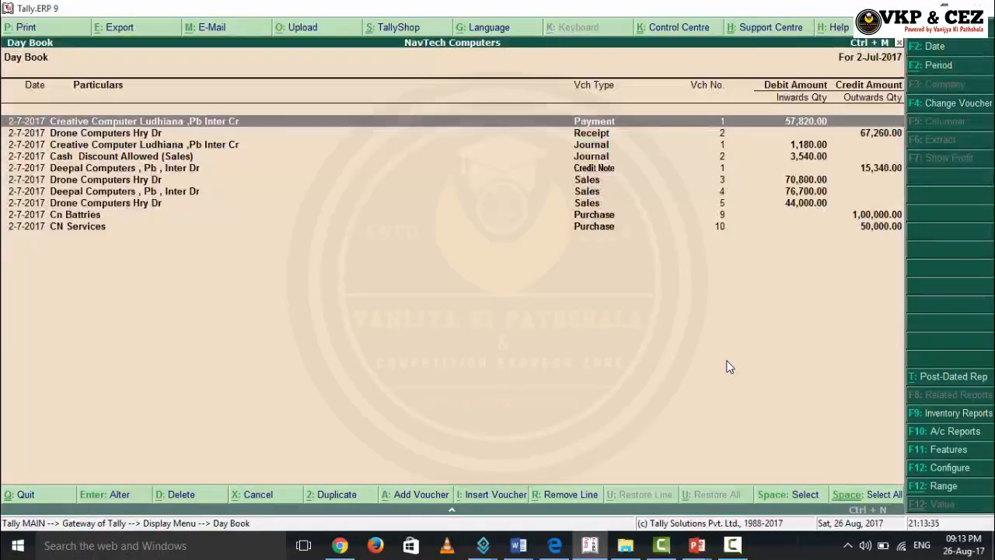
# Step: Change the Day Book period to run from 1-4 to 31-7
pyautogui.hotkey('alt', 'F2')
pyautogui.write('1')
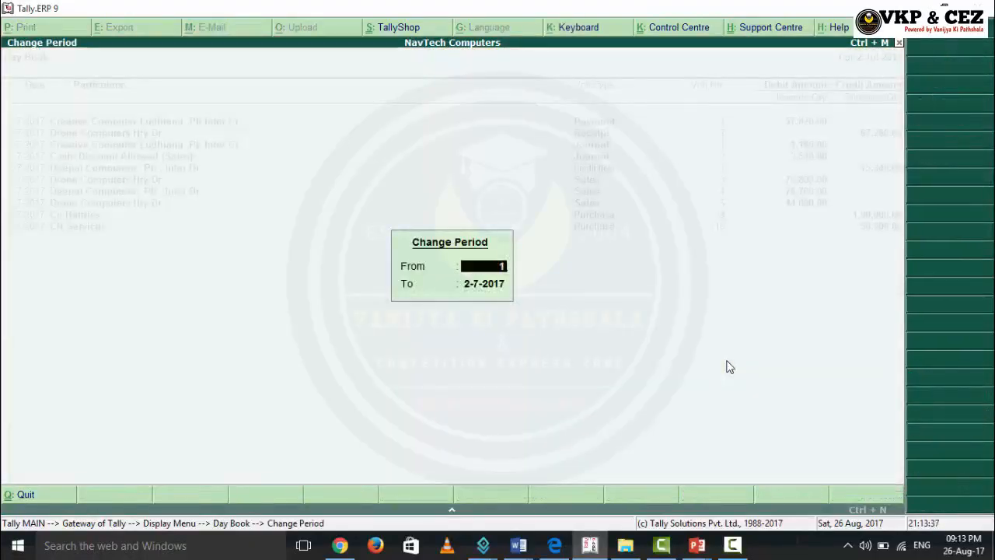
pyautogui.write('-4')
pyautogui.press('Return')
pyautogui.write('31-7')
pyautogui.press('Return')
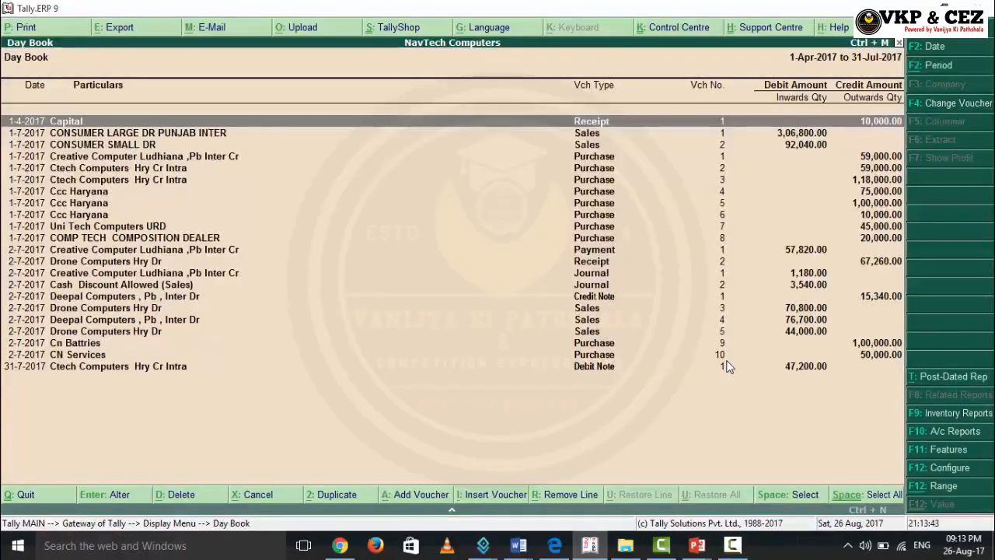
# Step: Open purchase voucher no. 4 of Ccc Haryana from the Day Book
pyautogui.press('Down')
pyautogui.press('Down')
pyautogui.press('Down')
pyautogui.press('Down')
pyautogui.press('Down')
pyautogui.press('Down')
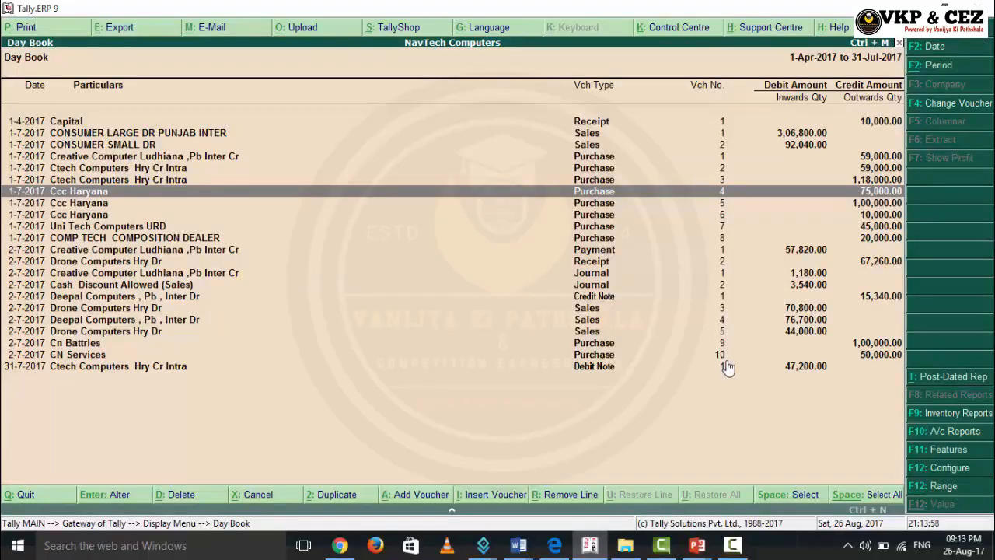
pyautogui.press('Return')
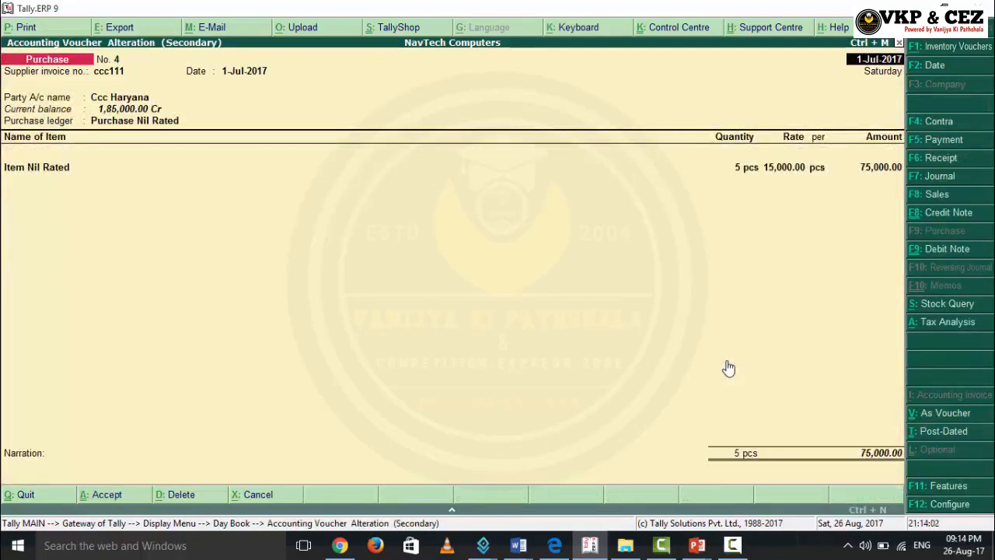
# Step: Review the voucher's date, supplier invoice details, party account and supplier's details, including state and GSTIN
pyautogui.press('Return')
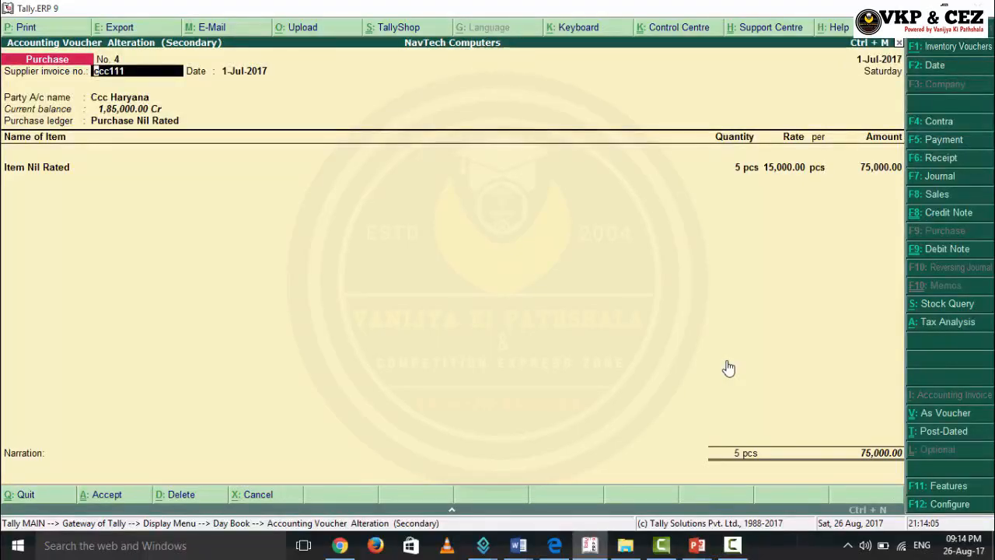
pyautogui.press('Return')
pyautogui.press('Return')
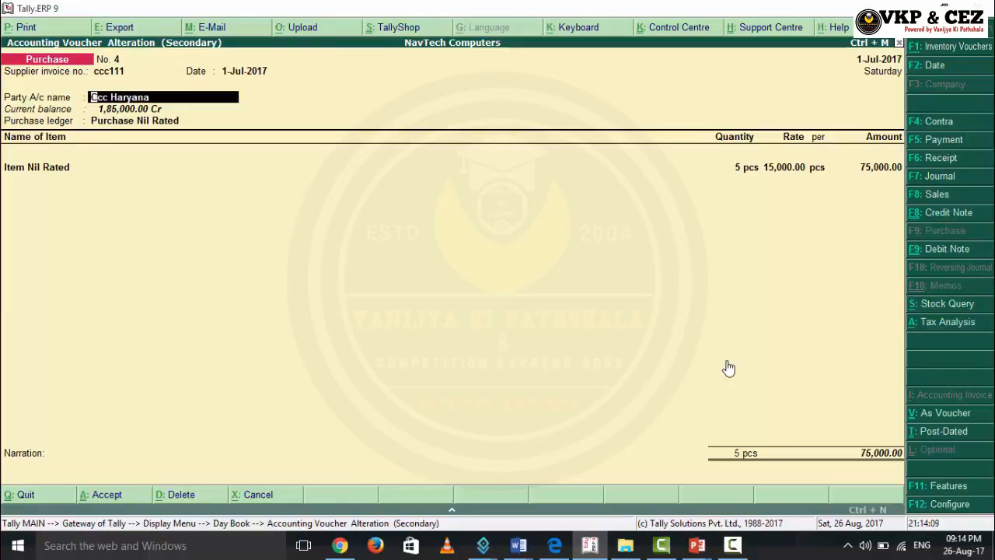
pyautogui.press('Return')
pyautogui.press('Return')
pyautogui.press('Return')
pyautogui.press('Return')
pyautogui.press('Return')
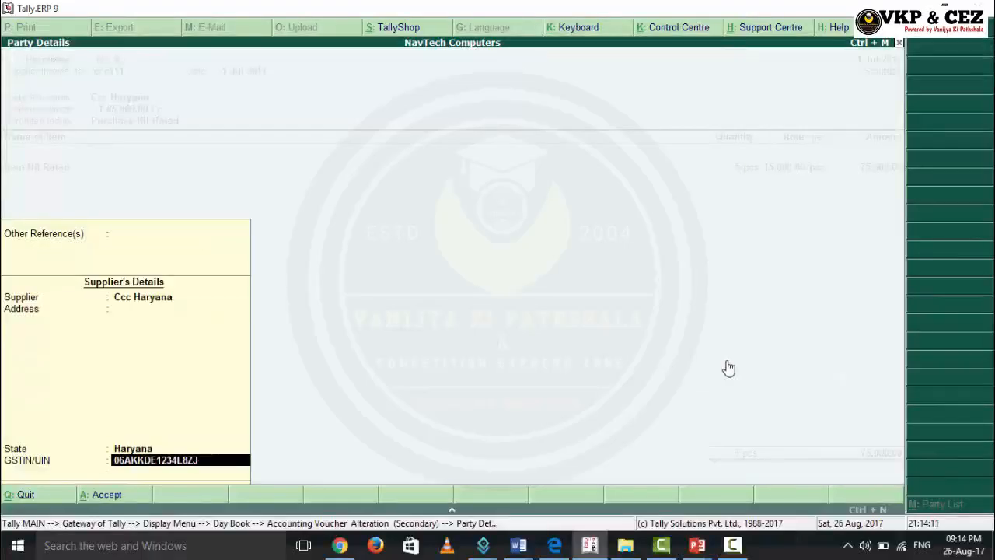
pyautogui.press('Return')
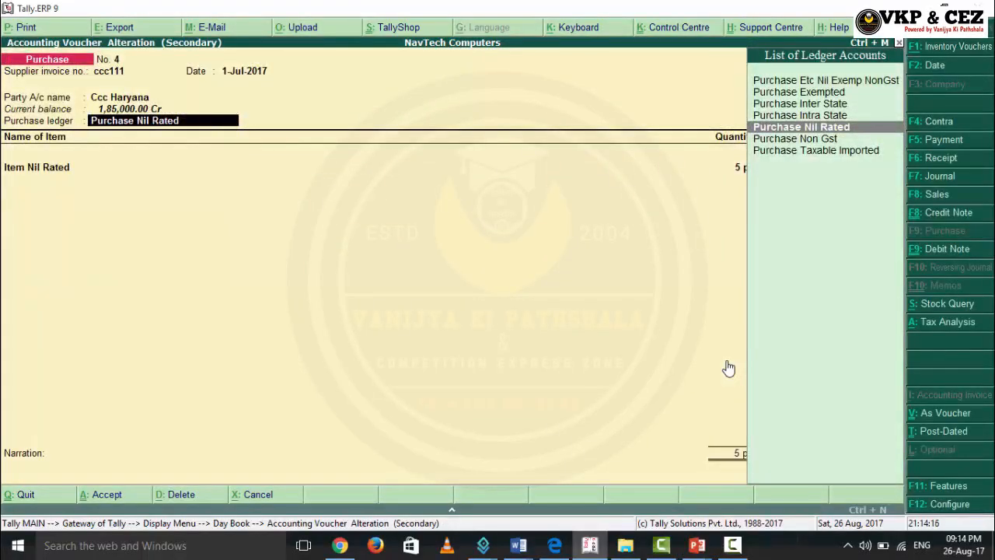
# Step: Check the voucher's purchase ledger and the Item Nil Rated quantity, rate and amount, and accept the voucher with an empty narration
pyautogui.press('Return')
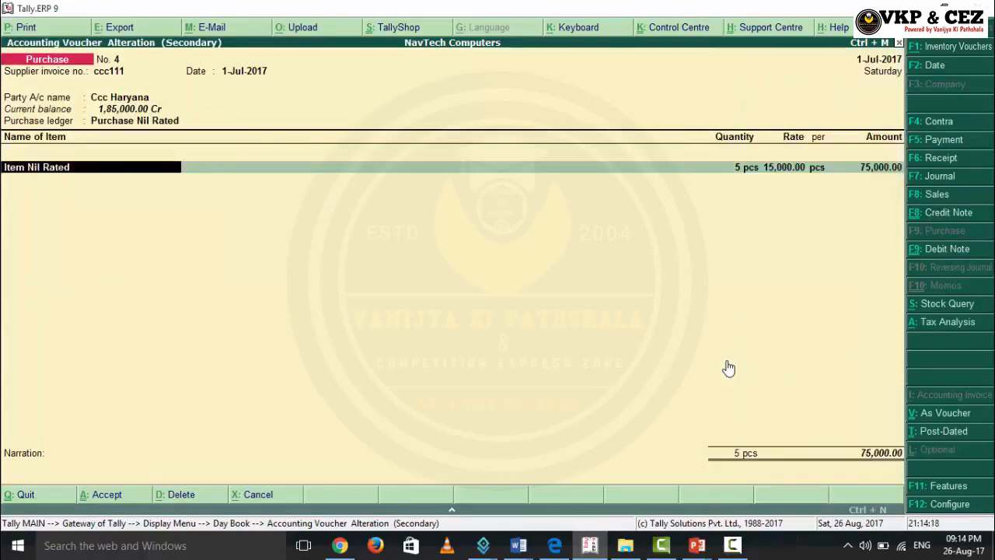
pyautogui.press('Return')
pyautogui.press('Return')
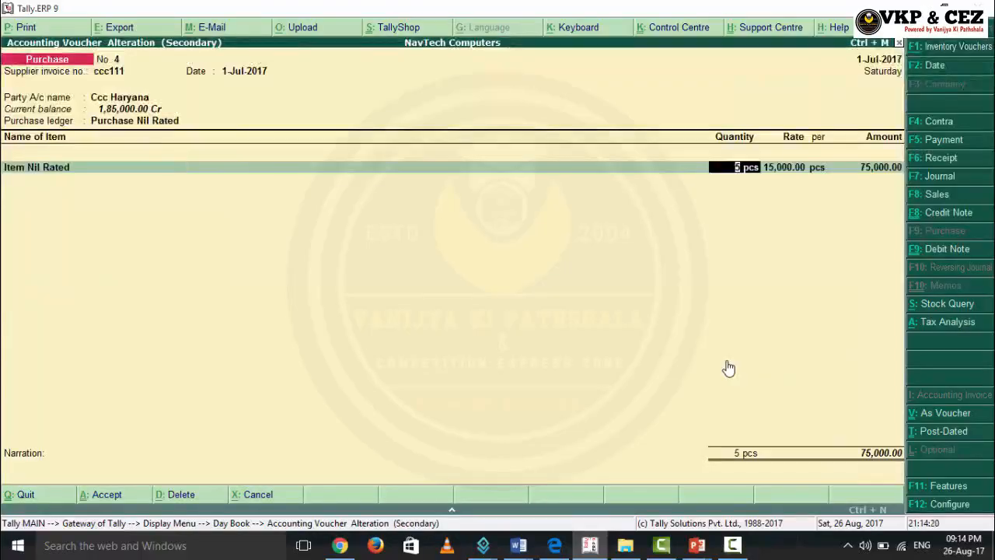
pyautogui.press('Return')
pyautogui.press('Return')
pyautogui.press('Return')
pyautogui.press('Return')
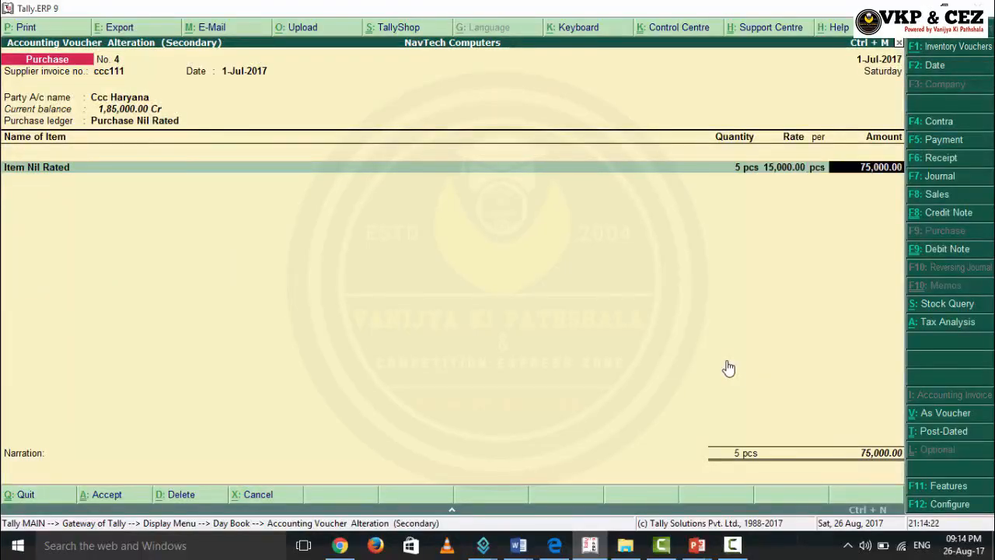
pyautogui.press('Return')
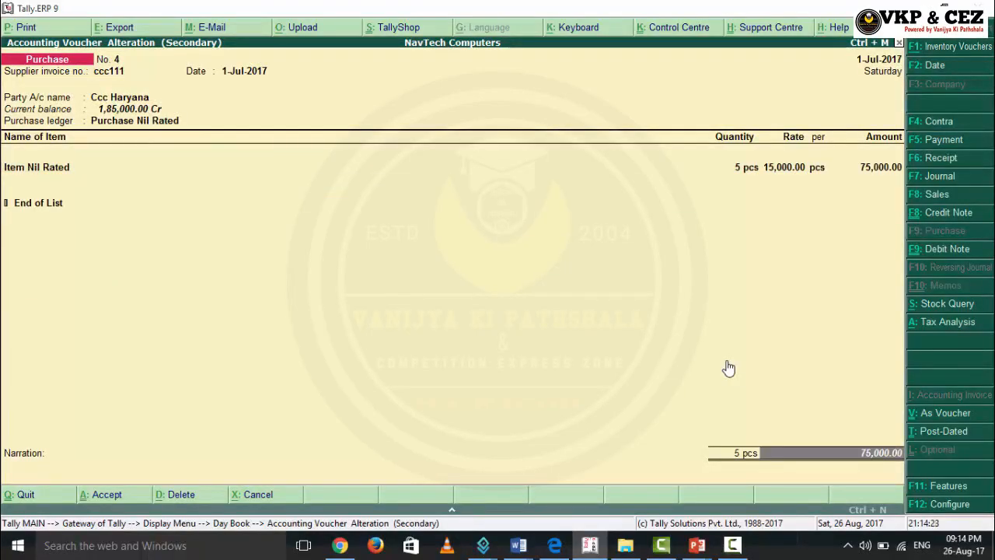
pyautogui.press('Return')
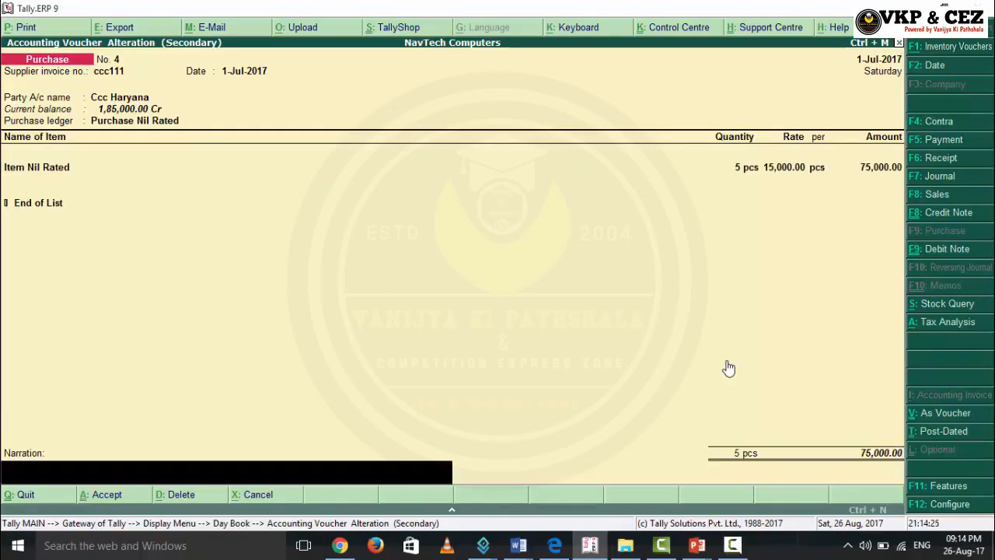
pyautogui.press('Return')
pyautogui.press('Return')
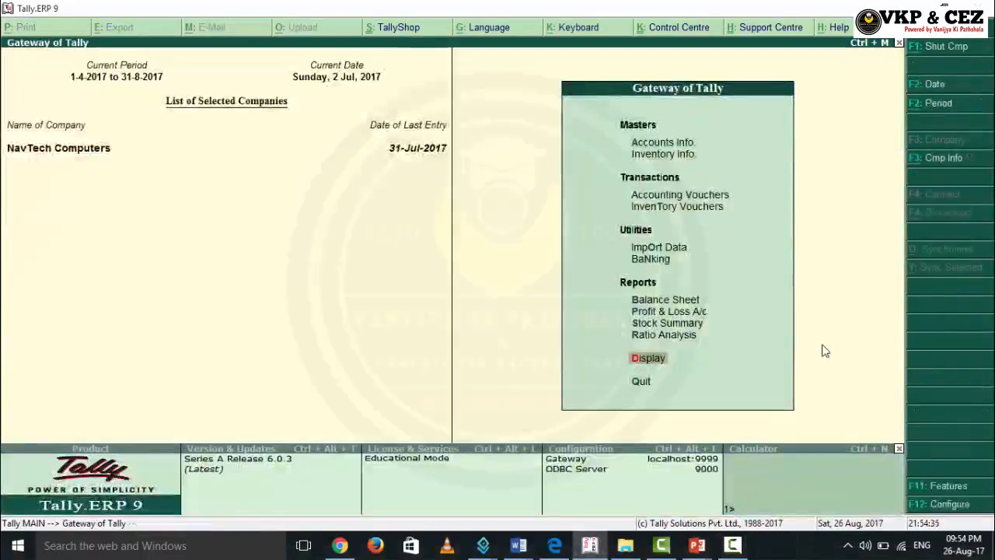
# Step: Display the GSTR-2 return from the GST statutory reports
pyautogui.press('Return')
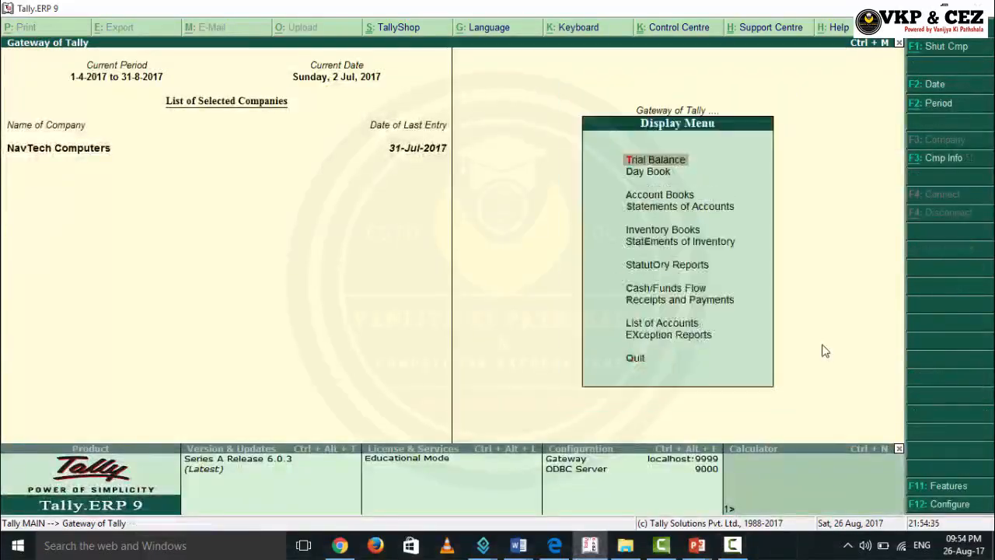
pyautogui.press('Down')
pyautogui.press('Down')
pyautogui.press('Down')
pyautogui.press('Down')
pyautogui.press('Down')
pyautogui.press('Down')
pyautogui.press('Return')
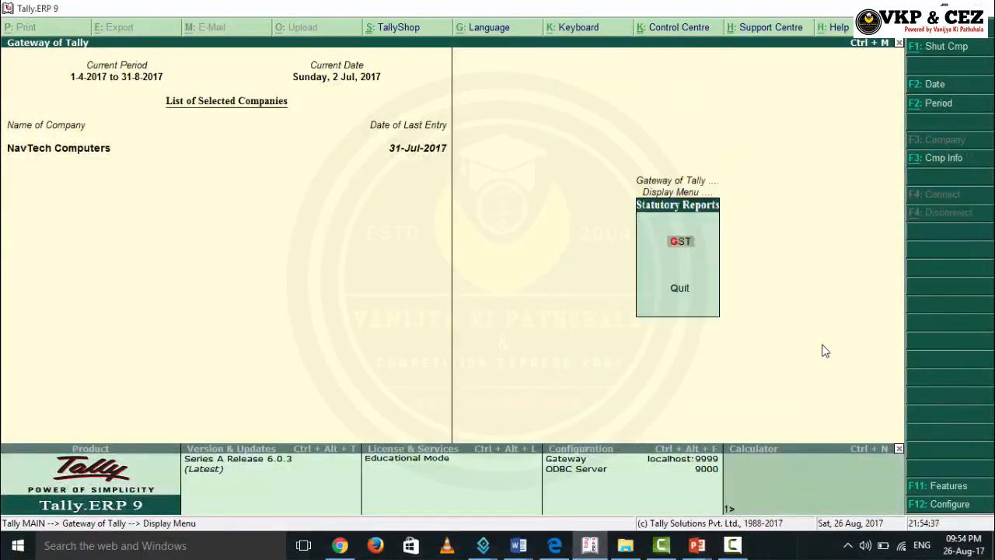
pyautogui.press('Return')
pyautogui.press('Down')
pyautogui.press('Return')
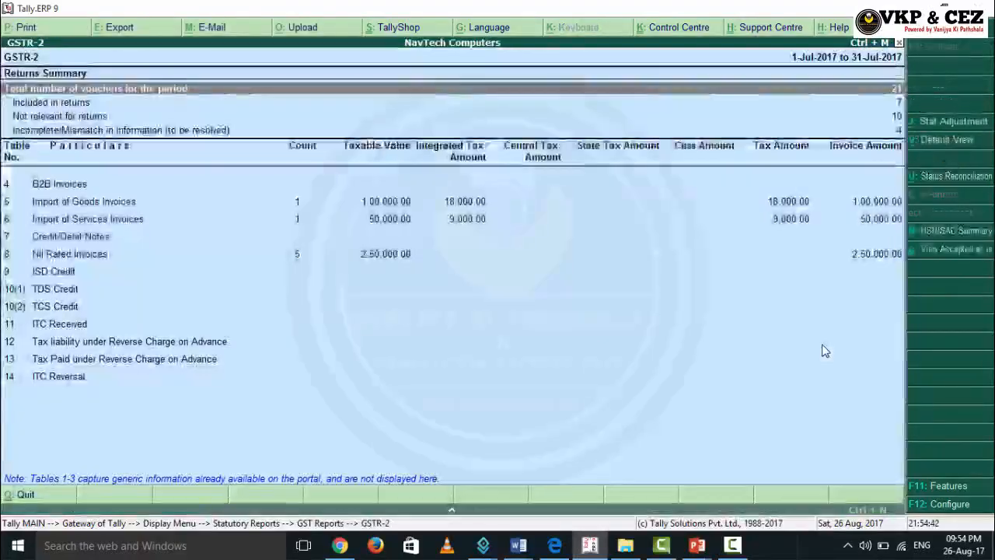
# Step: Open the voucher register of Nil Rated Invoices from the GSTR-2 summary
pyautogui.press('Down')
pyautogui.press('Down')
pyautogui.press('Down')
pyautogui.press('Down')
pyautogui.press('Down')
pyautogui.press('Down')
pyautogui.press('Down')
pyautogui.press('Down')
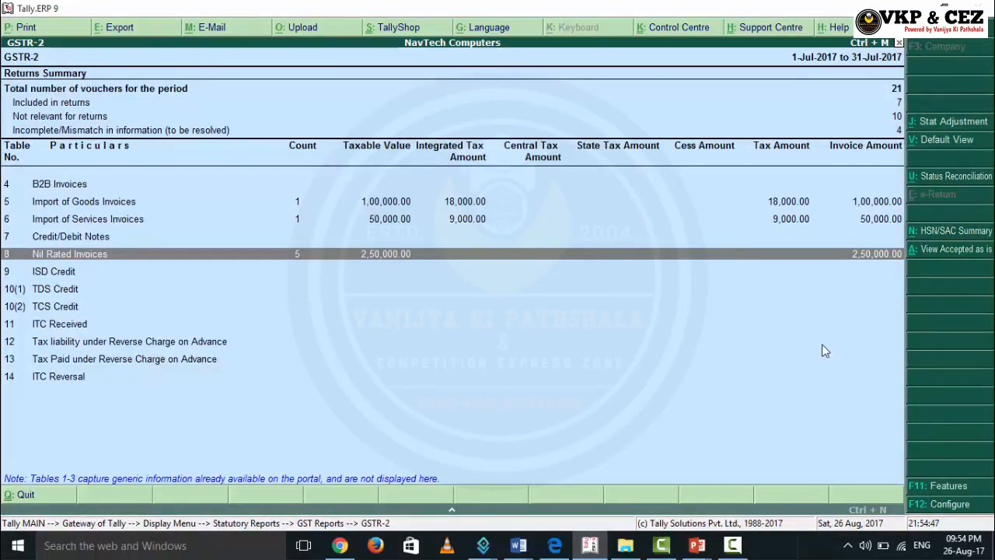
pyautogui.press('Return')
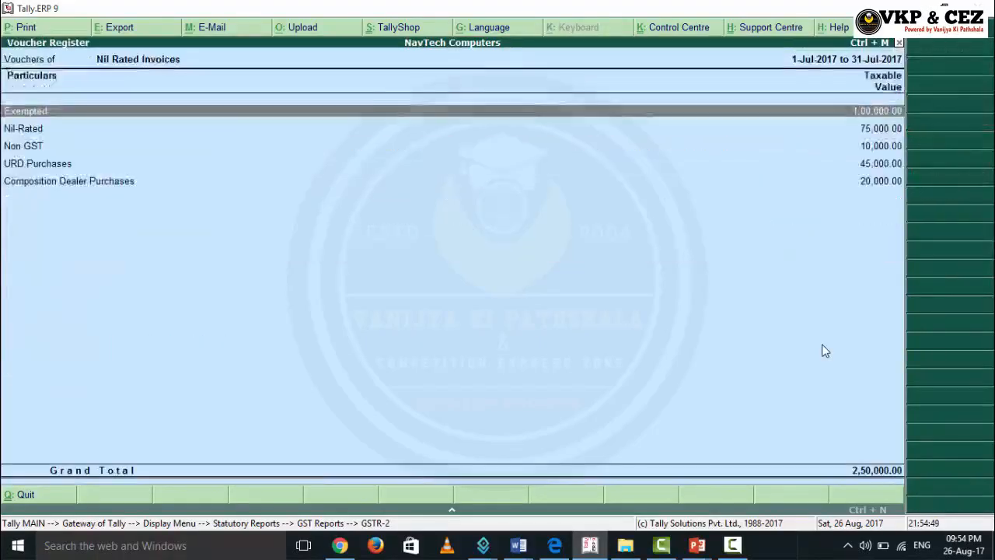
# Step: Examine the vouchers in the Nil-Rated category and return to the GSTR-2 summary
pyautogui.press('Down')
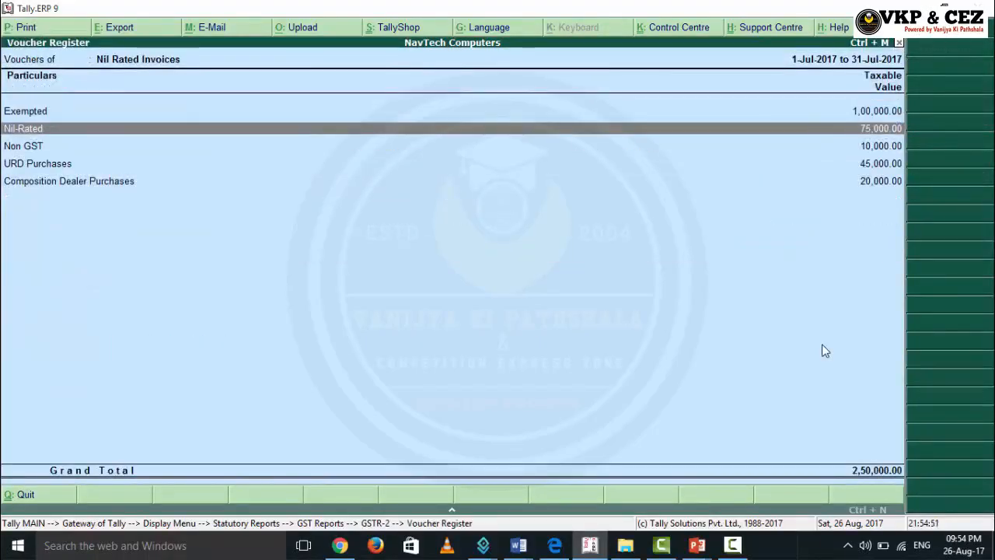
pyautogui.press('Up')
pyautogui.press('Down')
pyautogui.press('Down')
pyautogui.press('Down')
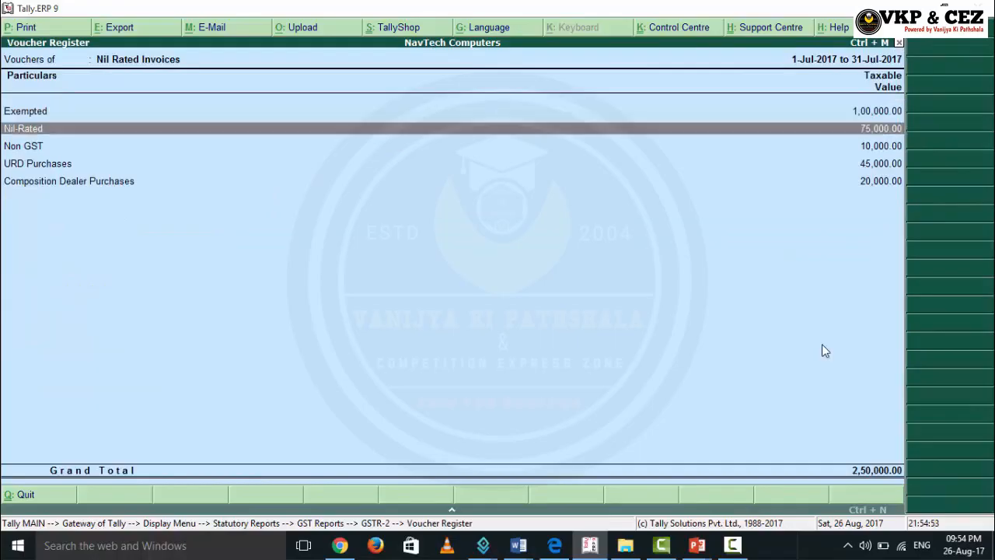
pyautogui.press('Up')
pyautogui.press('Up')
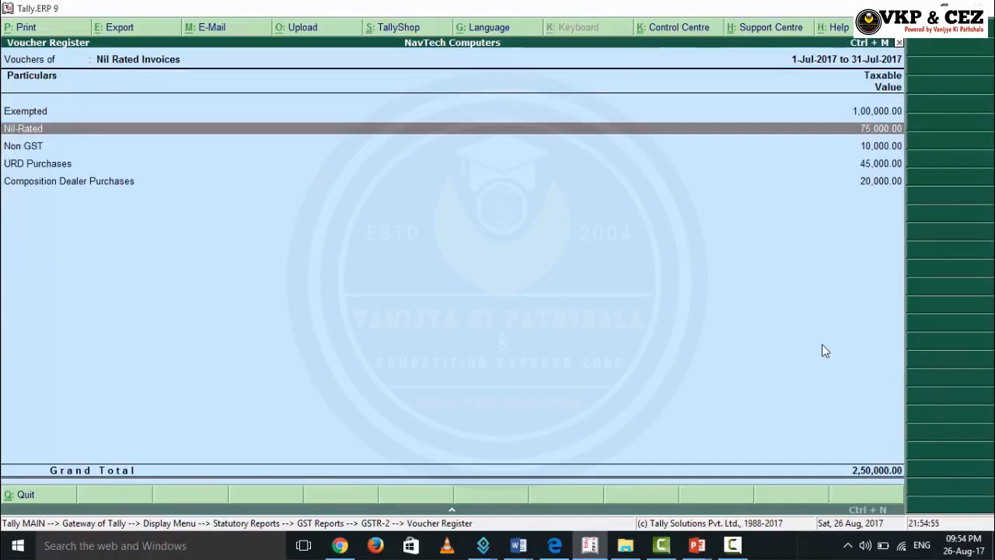
pyautogui.press('Return')
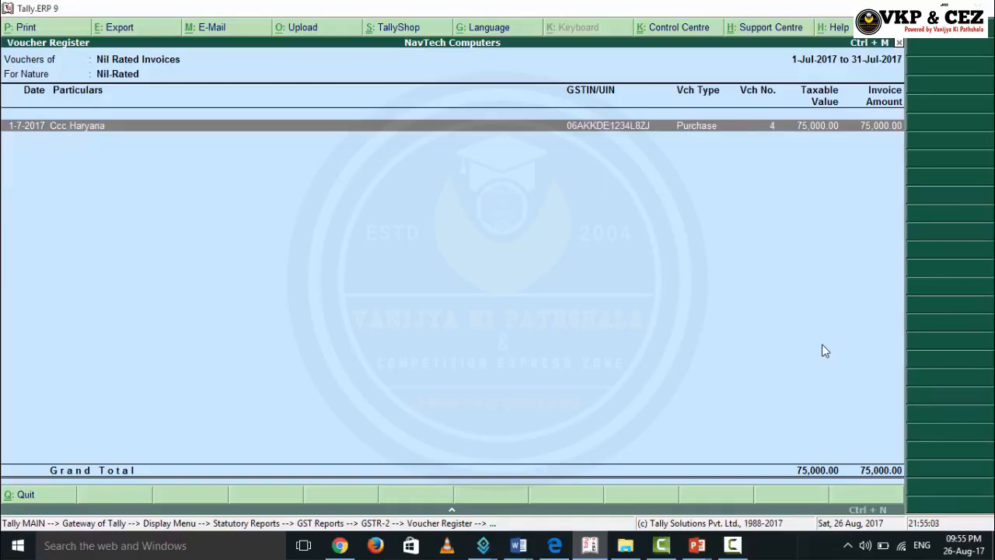
pyautogui.press('Escape')
pyautogui.press('Escape')
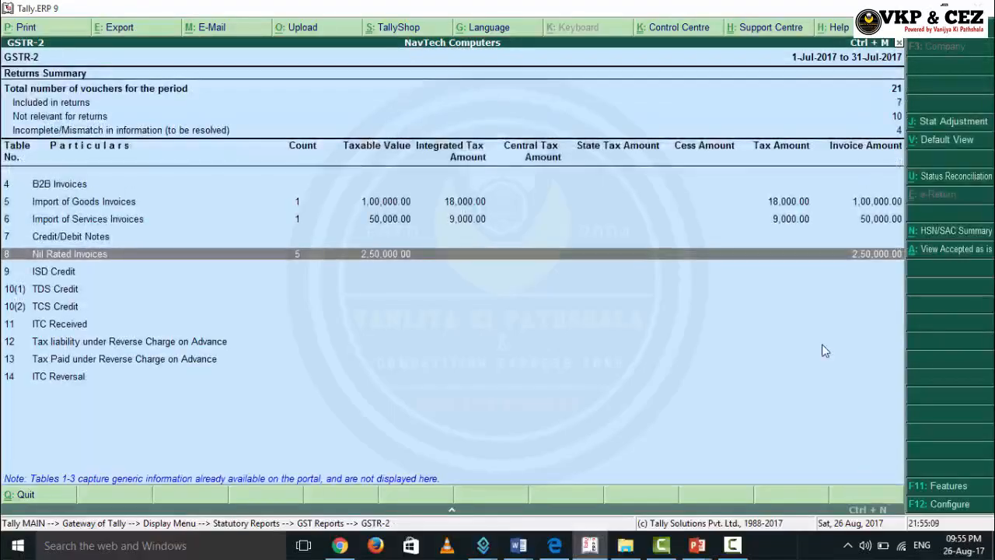